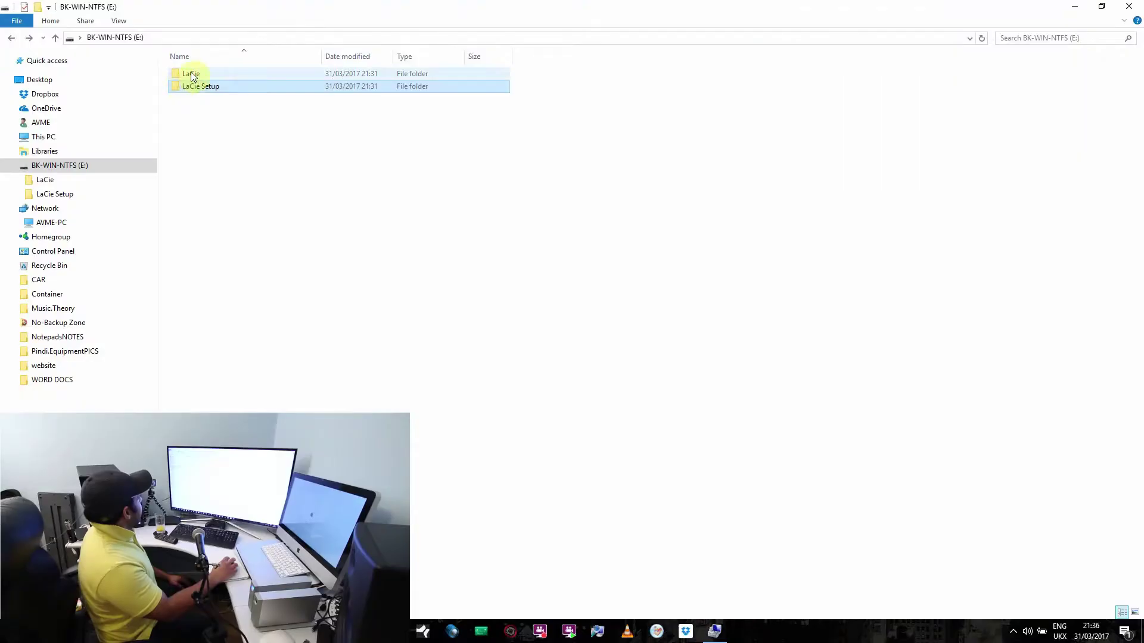
# Step: Browse into LaCie > d2 USB 3.0 Thunderbolt 2 > User Manual to view the manual PDFs
pyautogui.doubleClick(192, 74)
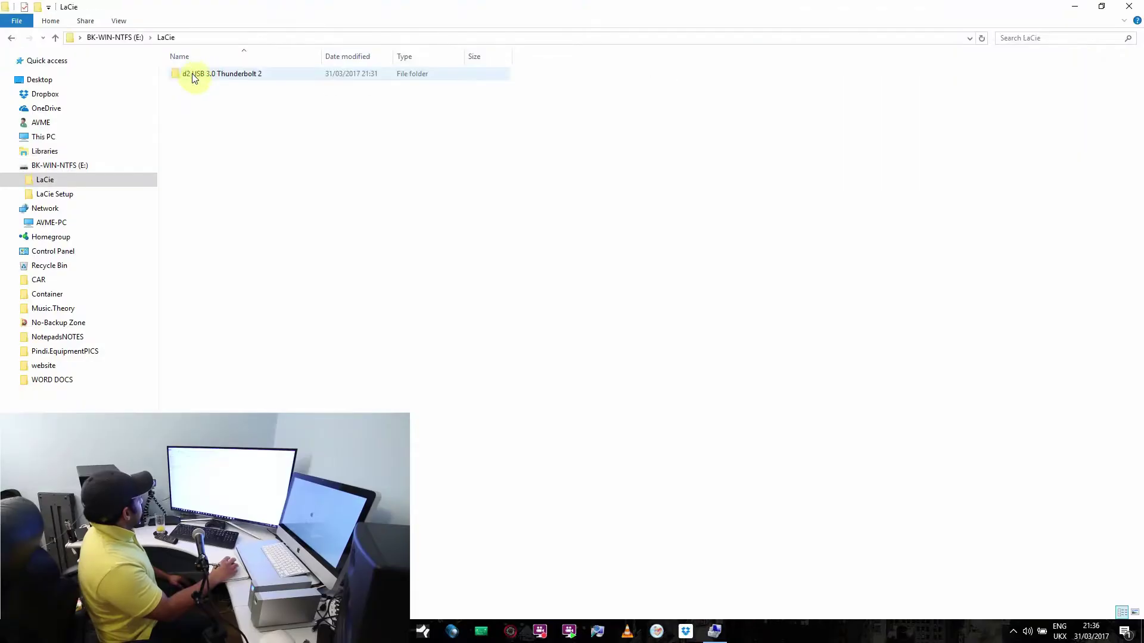
pyautogui.doubleClick(209, 75)
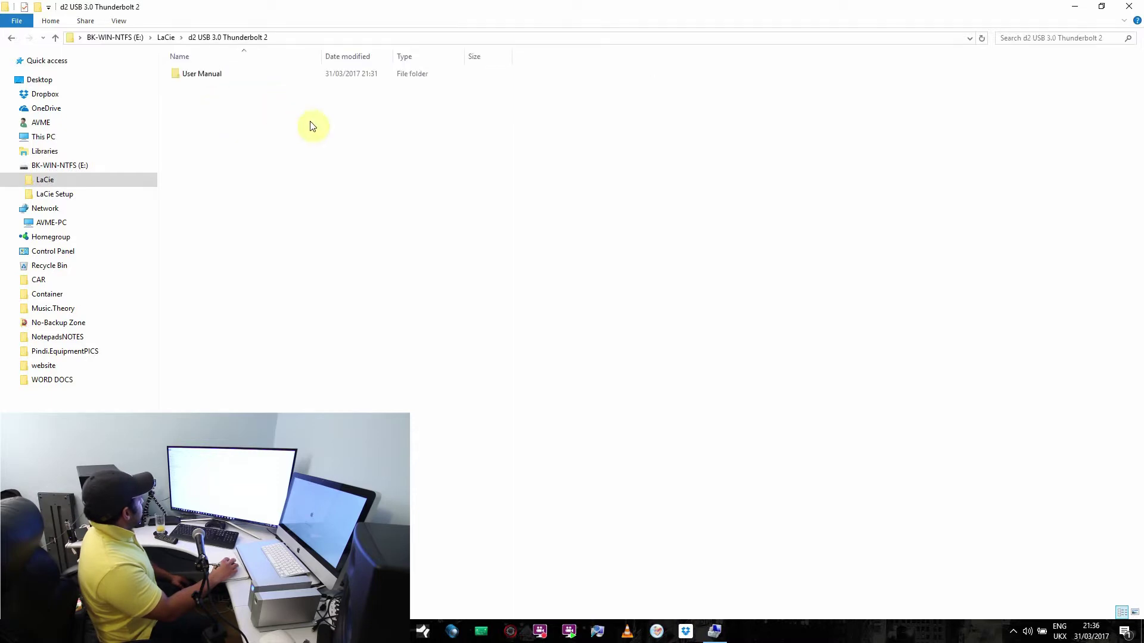
pyautogui.doubleClick(195, 75)
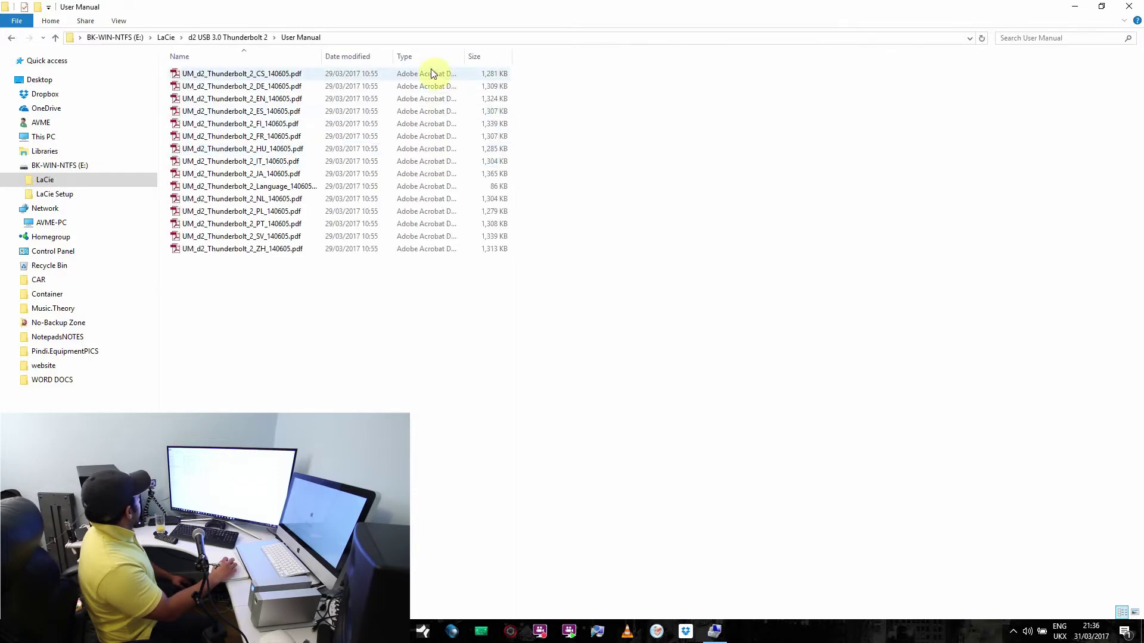
# Step: Return to the E: drive root and open the LaCie Setup folder
pyautogui.click(11, 38)
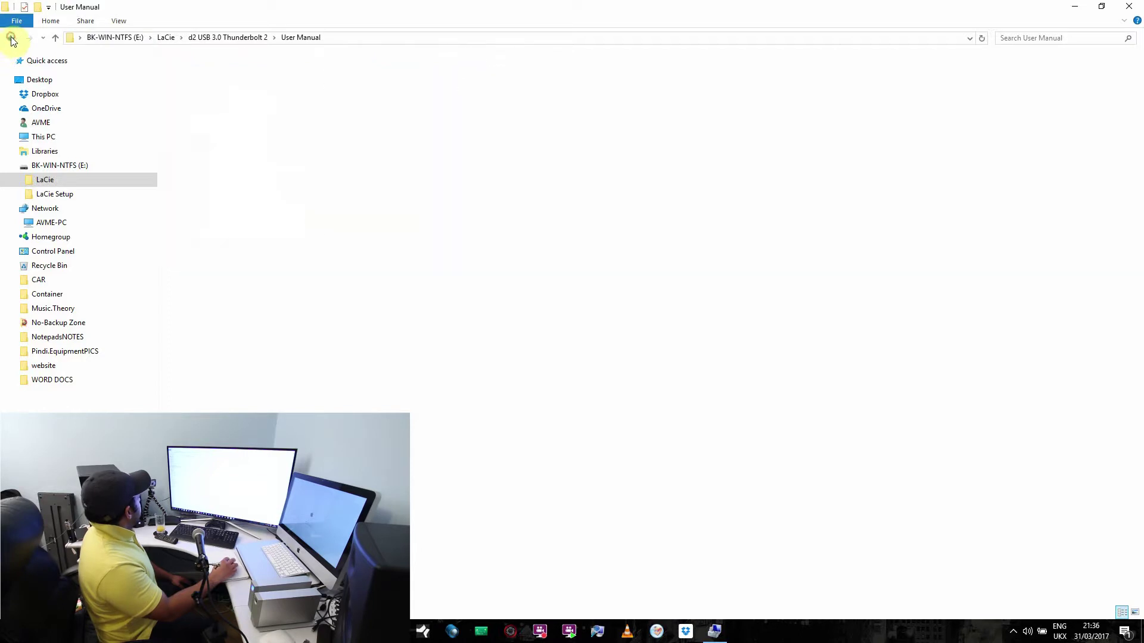
pyautogui.click(11, 38)
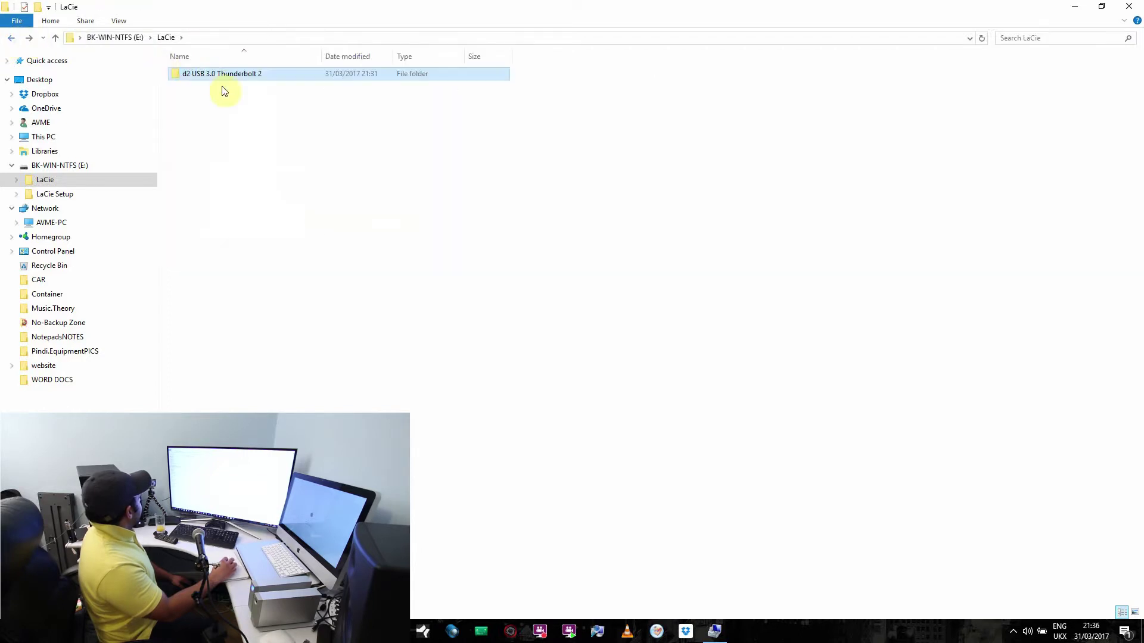
pyautogui.click(11, 37)
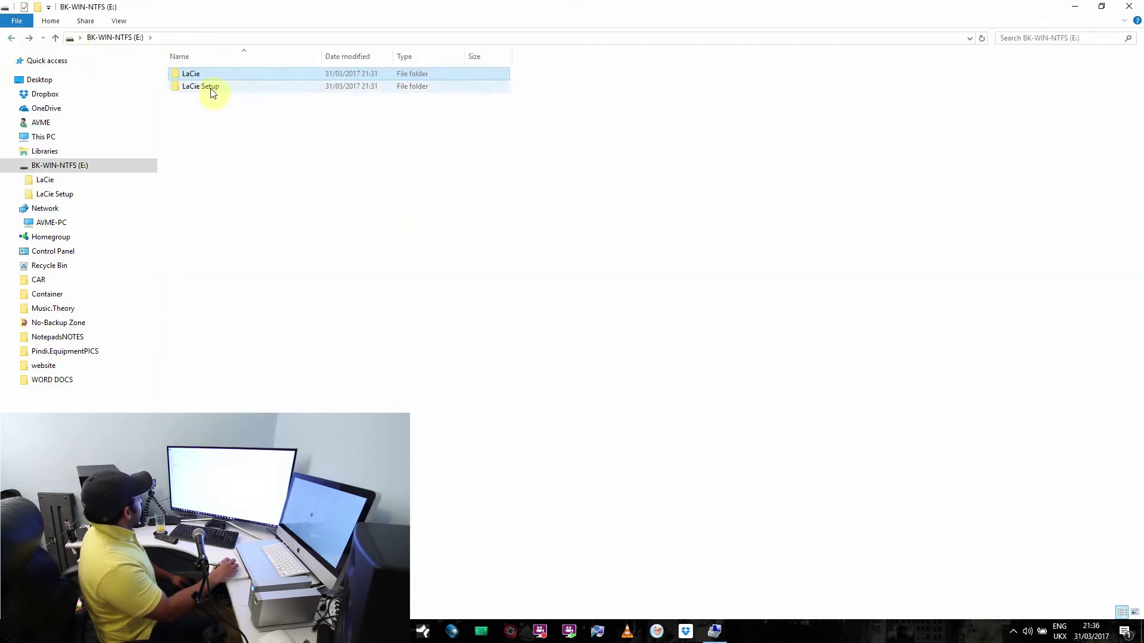
pyautogui.doubleClick(228, 88)
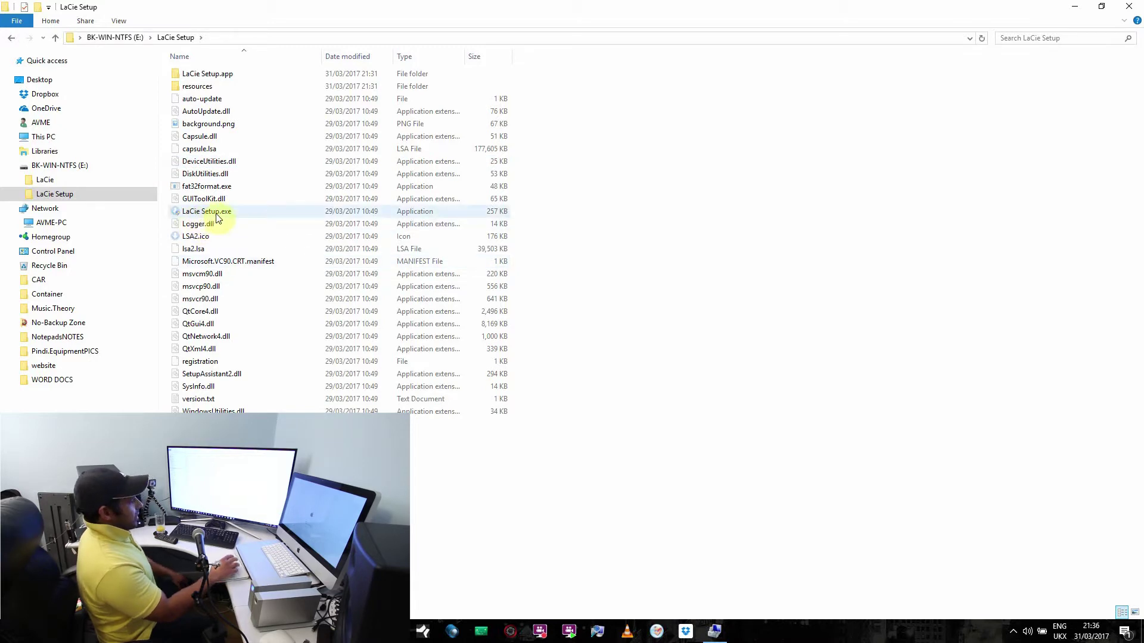
pyautogui.moveTo(228, 213)
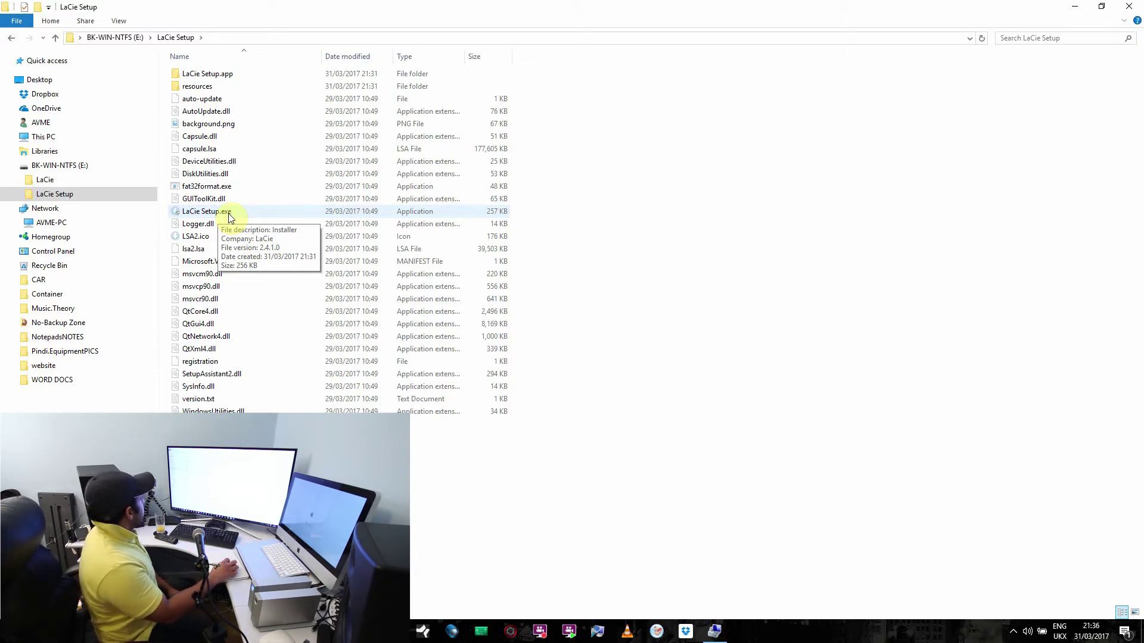
# Step: Launch LaCie Setup.exe with English as the installer language
pyautogui.doubleClick(230, 217)
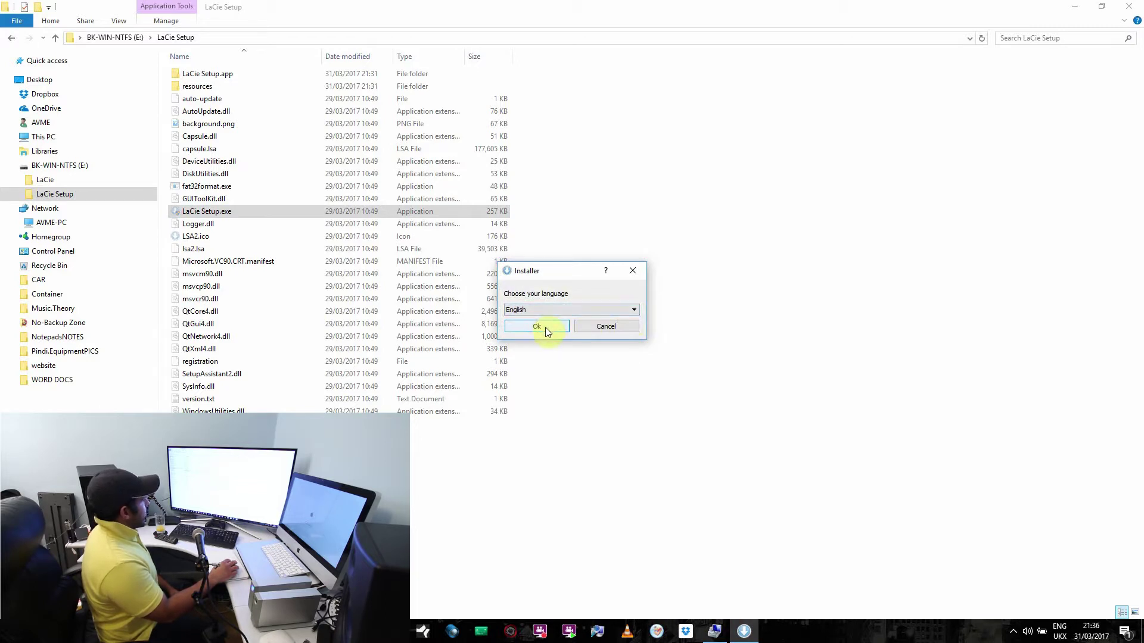
pyautogui.click(545, 327)
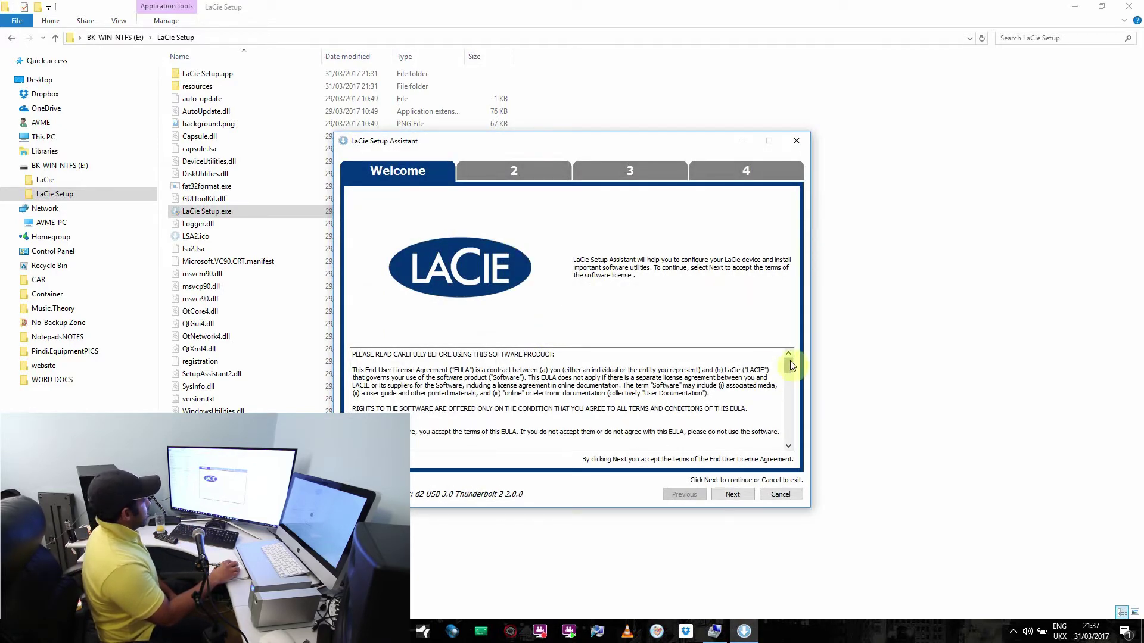
# Step: Accept the EULA, skip registration, and install Genie Timeline Free and LaCie Private Public
pyautogui.moveTo(790, 370); pyautogui.dragTo(791, 459)
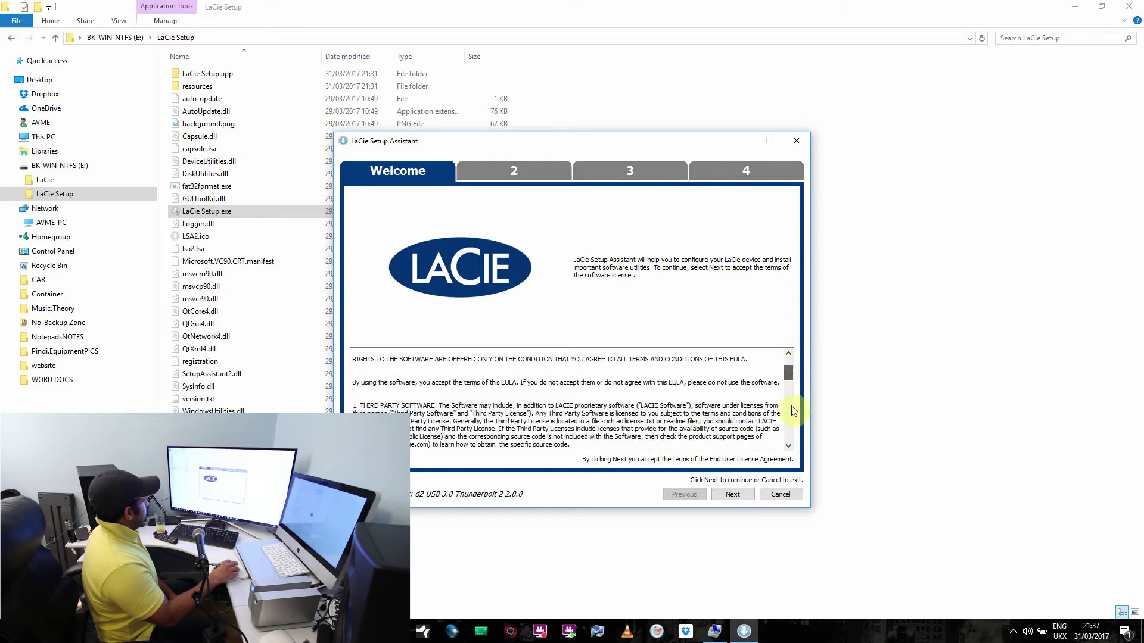
pyautogui.click(733, 495)
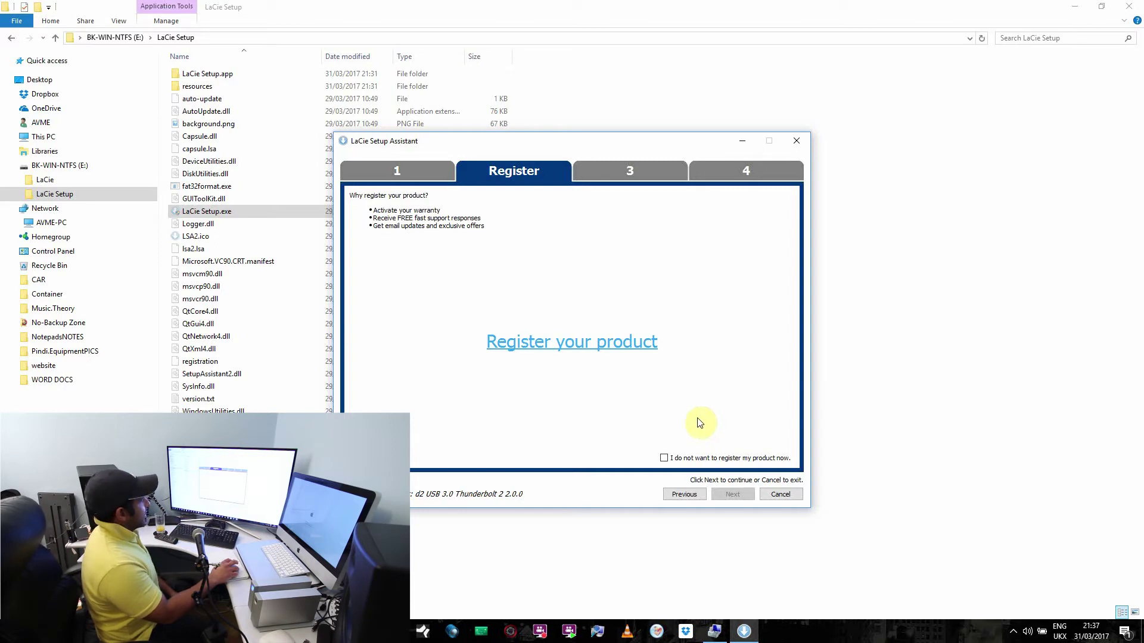
pyautogui.click(664, 458)
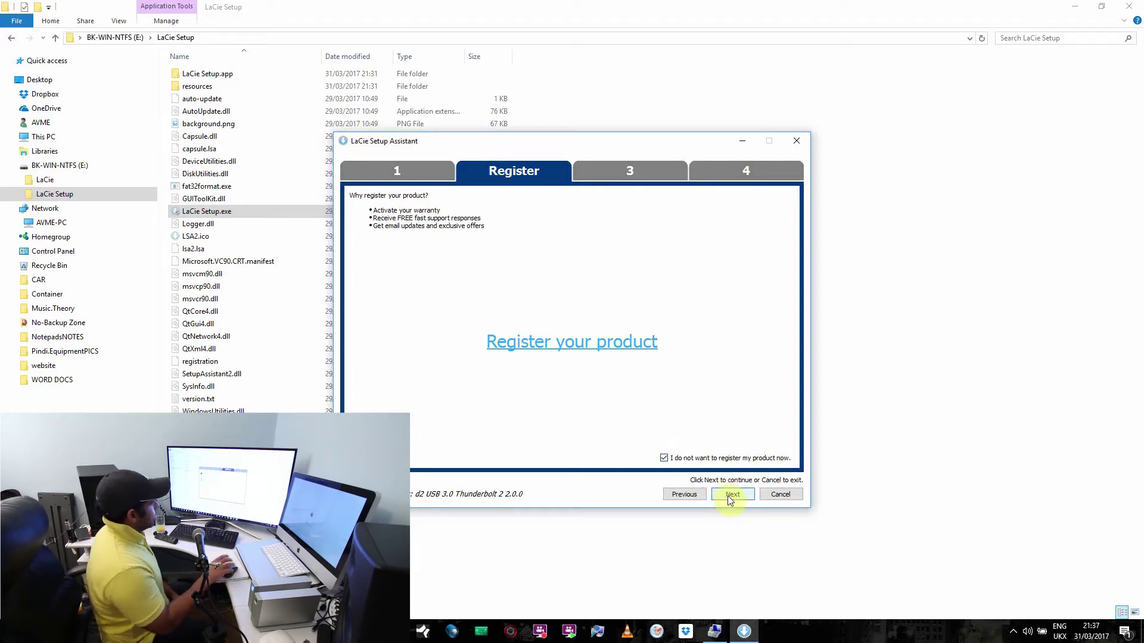
pyautogui.click(730, 496)
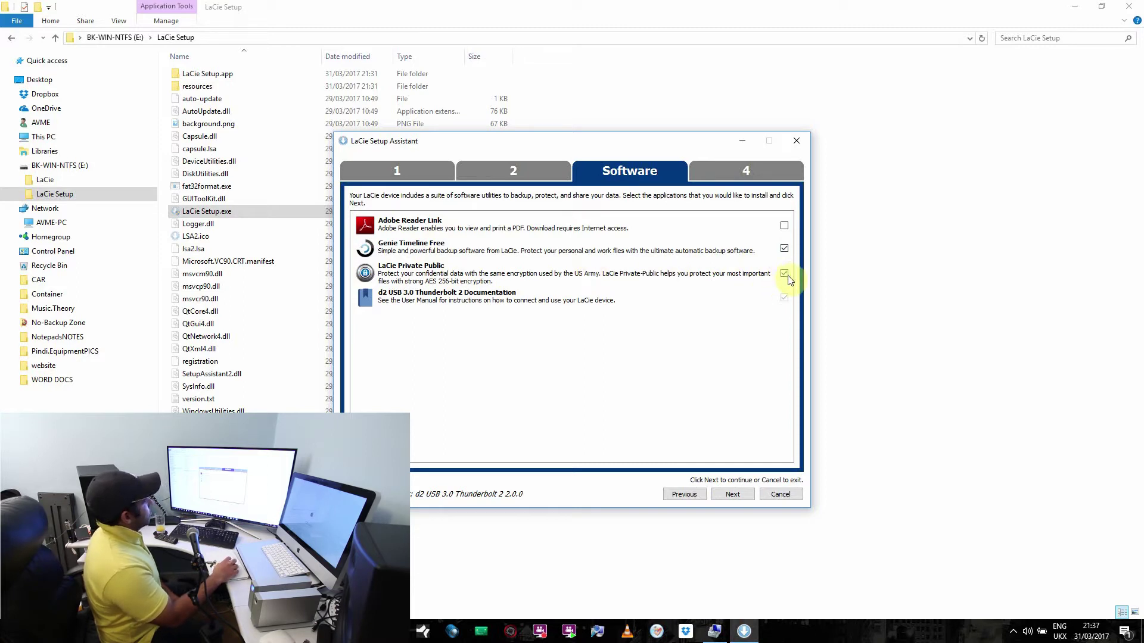
pyautogui.click(734, 496)
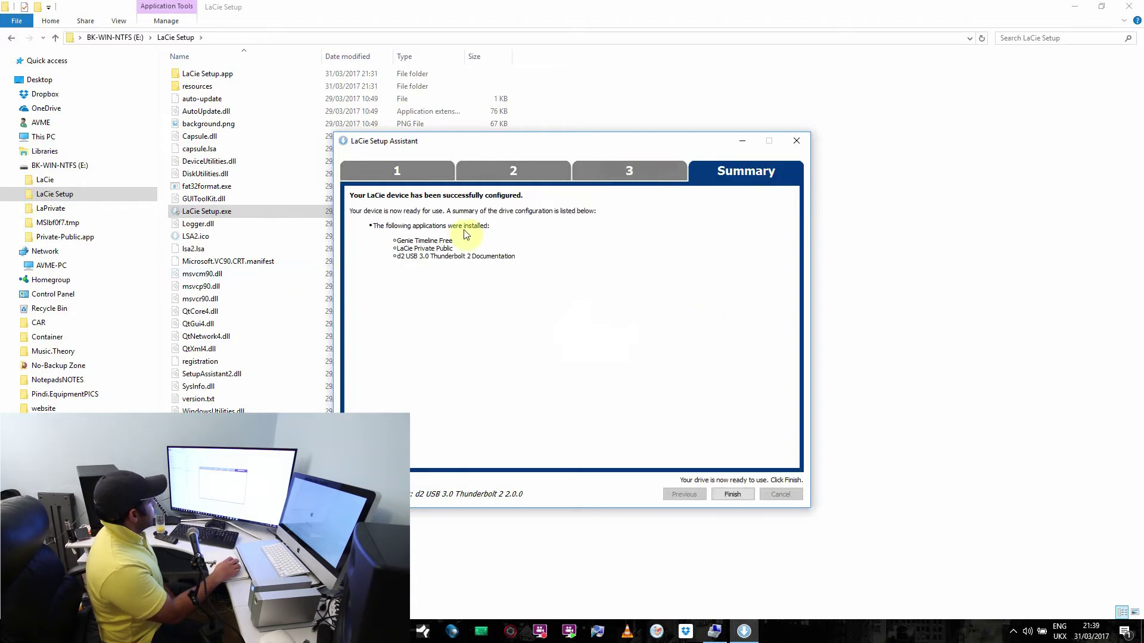
# Step: Close the finished setup assistant and launch Private-Public.exe from drive E:
pyautogui.click(741, 496)
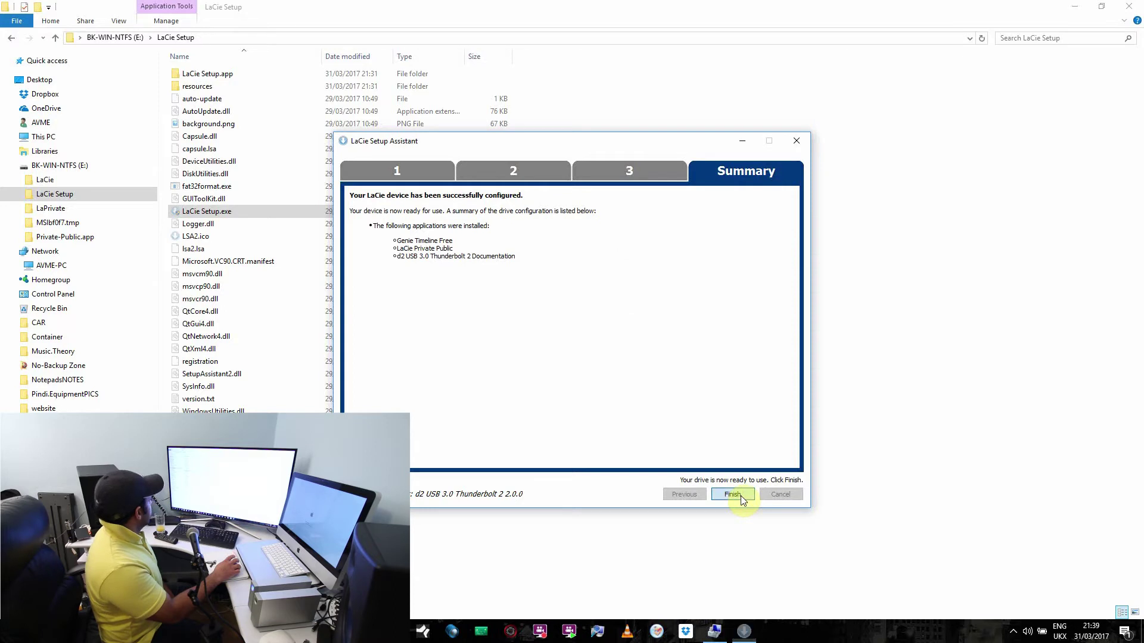
pyautogui.click(55, 167)
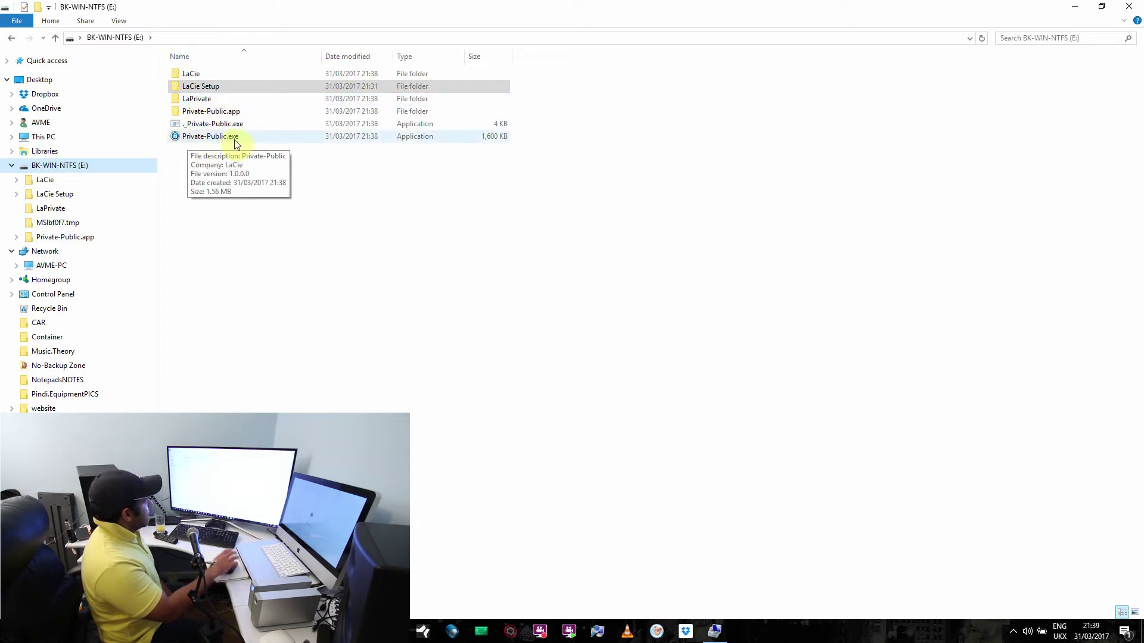
pyautogui.moveTo(210, 136)
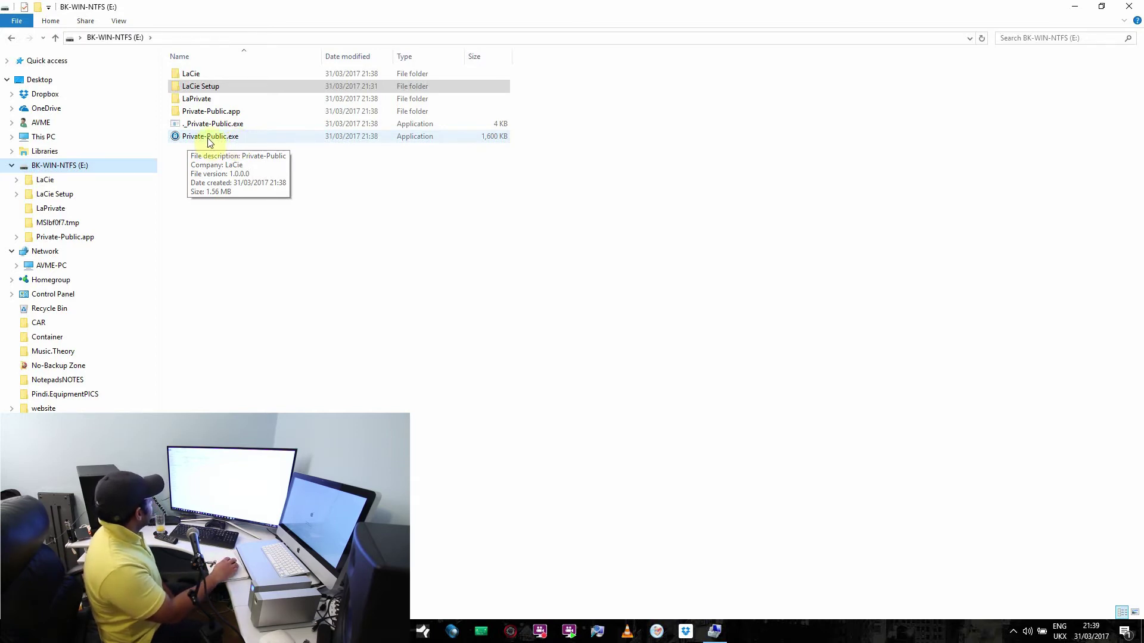
pyautogui.doubleClick(210, 137)
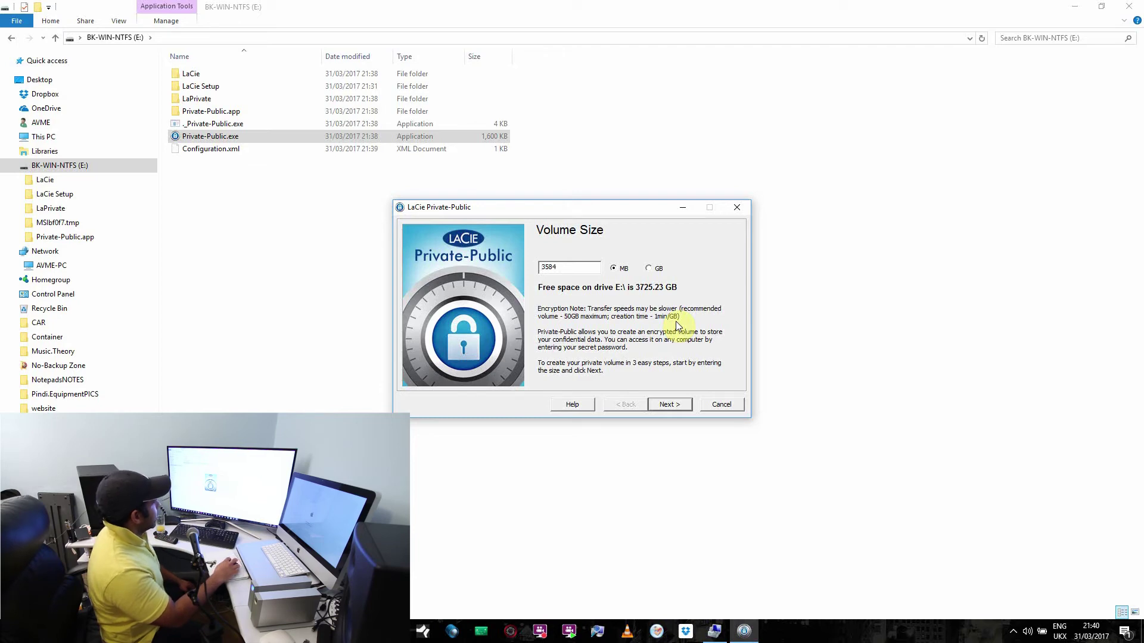
# Step: Set the private volume size to 1 GB and proceed to the password step
pyautogui.click(649, 268)
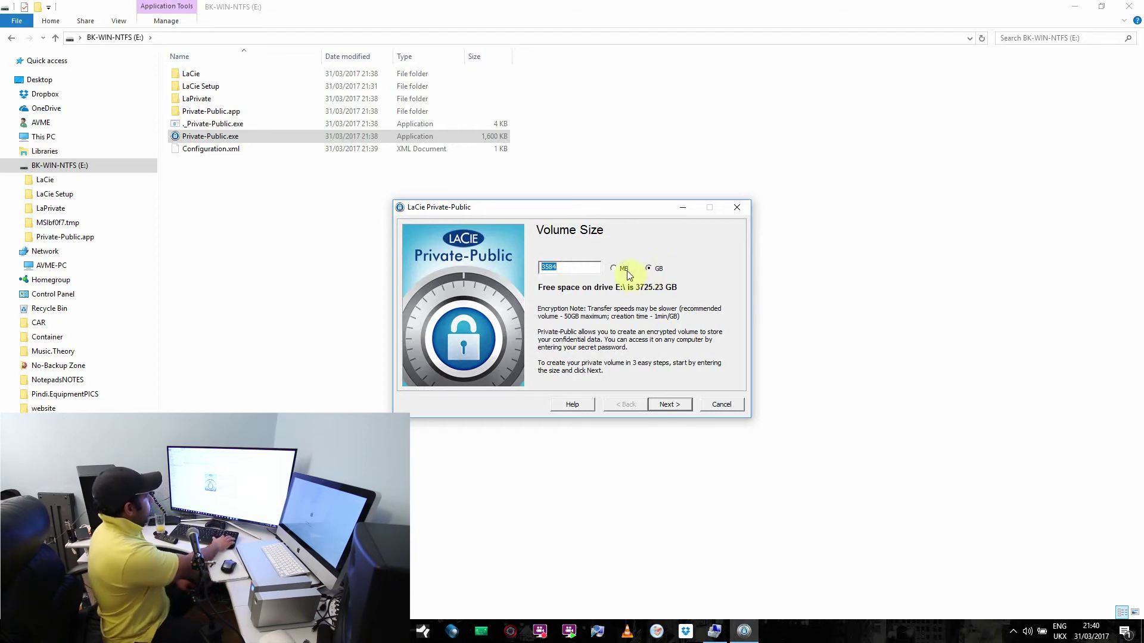
pyautogui.write('1')
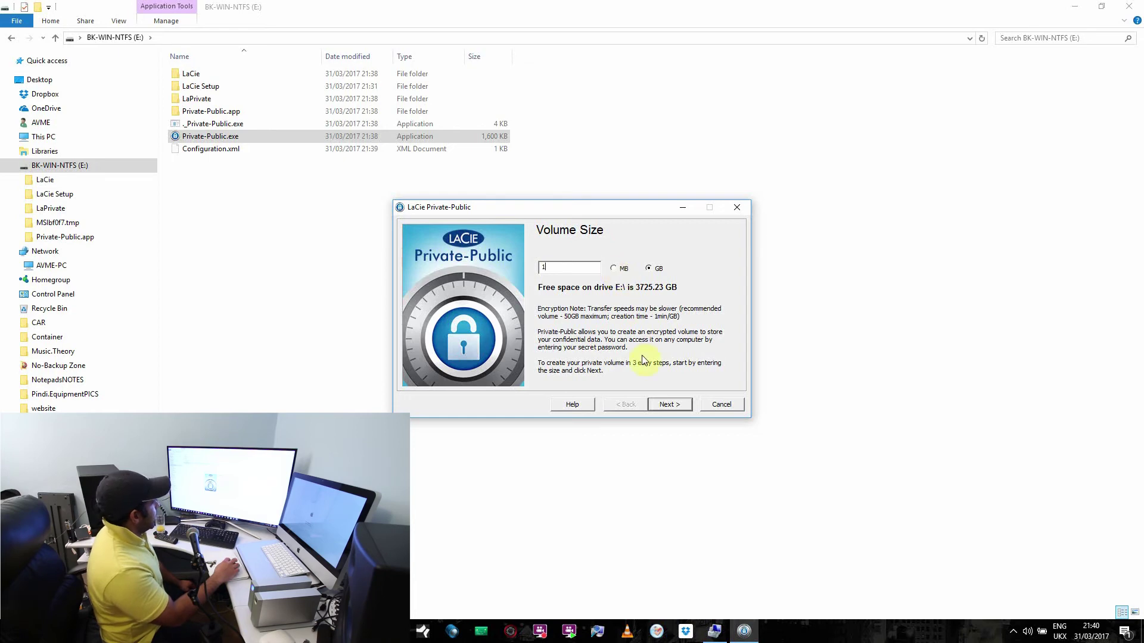
pyautogui.click(673, 405)
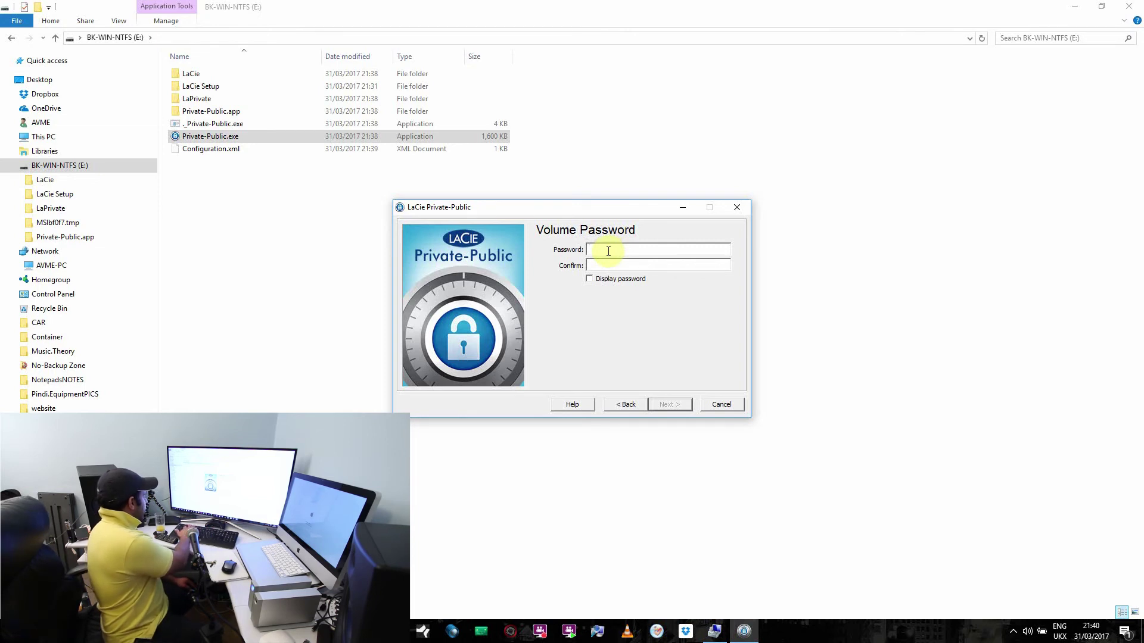
# Step: Enter and confirm the volume password, then format the 1024 MB AES-256 volume
pyautogui.write('****')
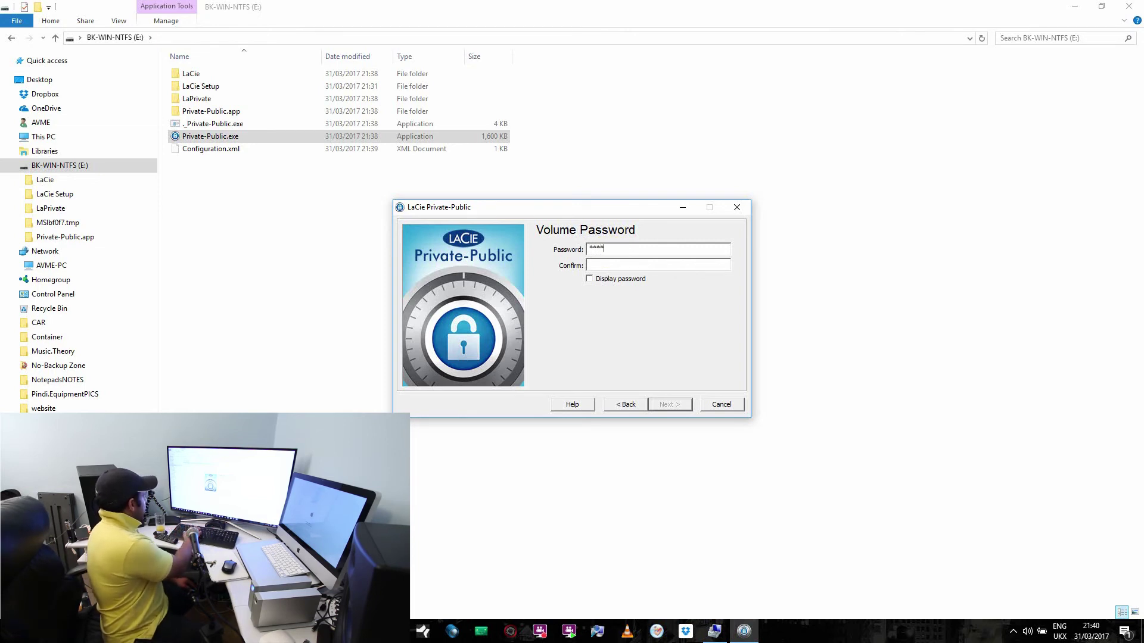
pyautogui.press('Tab')
pyautogui.write('**')
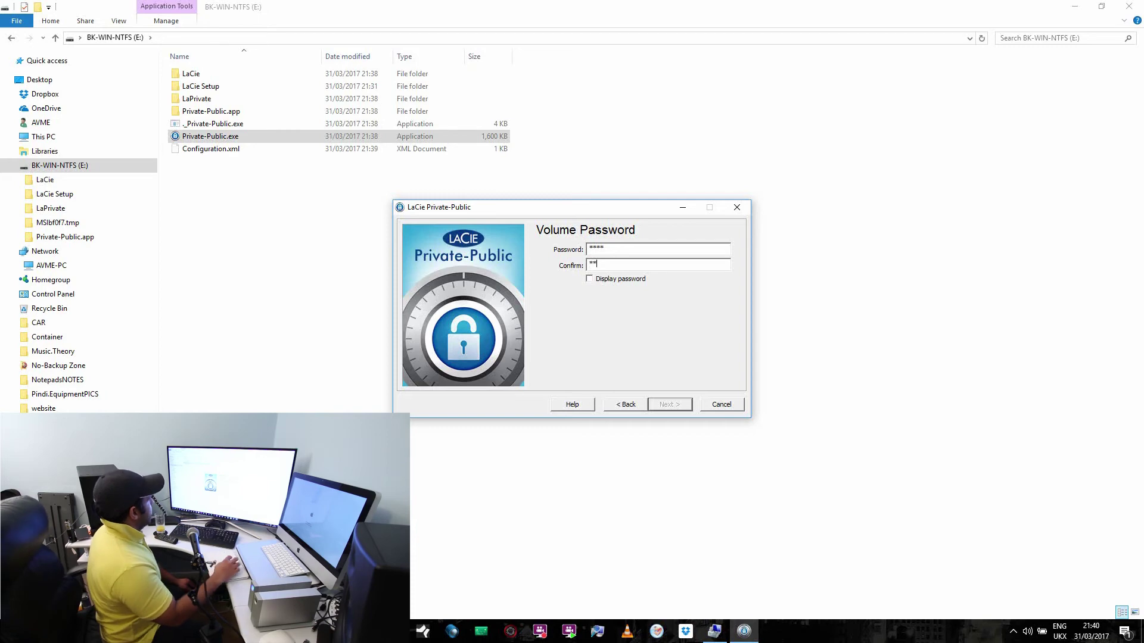
pyautogui.write('**')
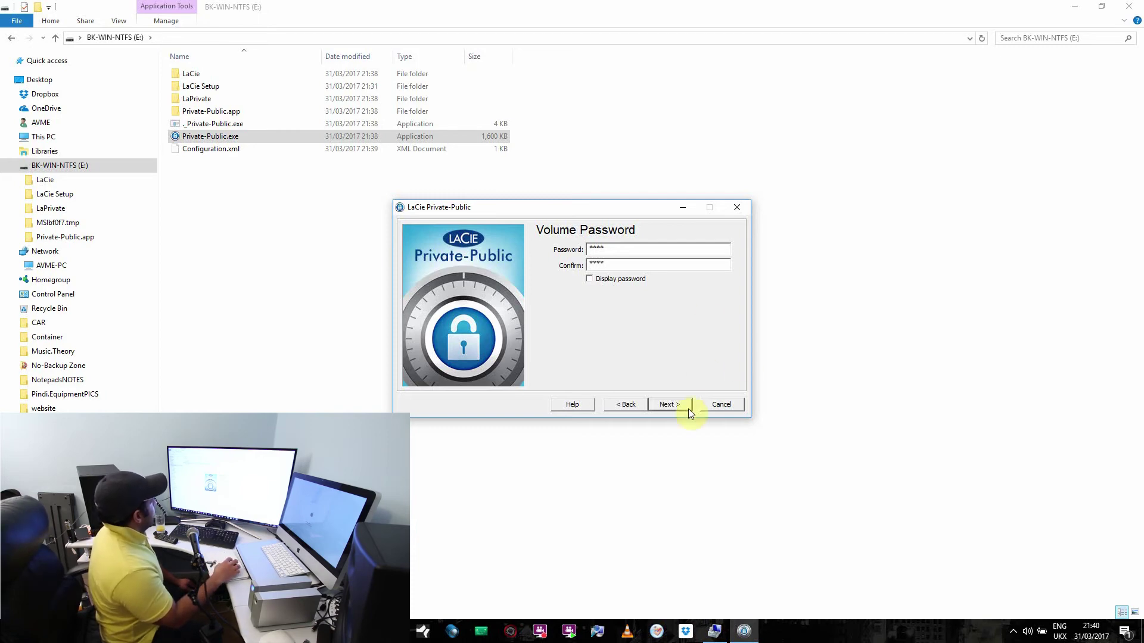
pyautogui.click(685, 407)
pyautogui.click(673, 406)
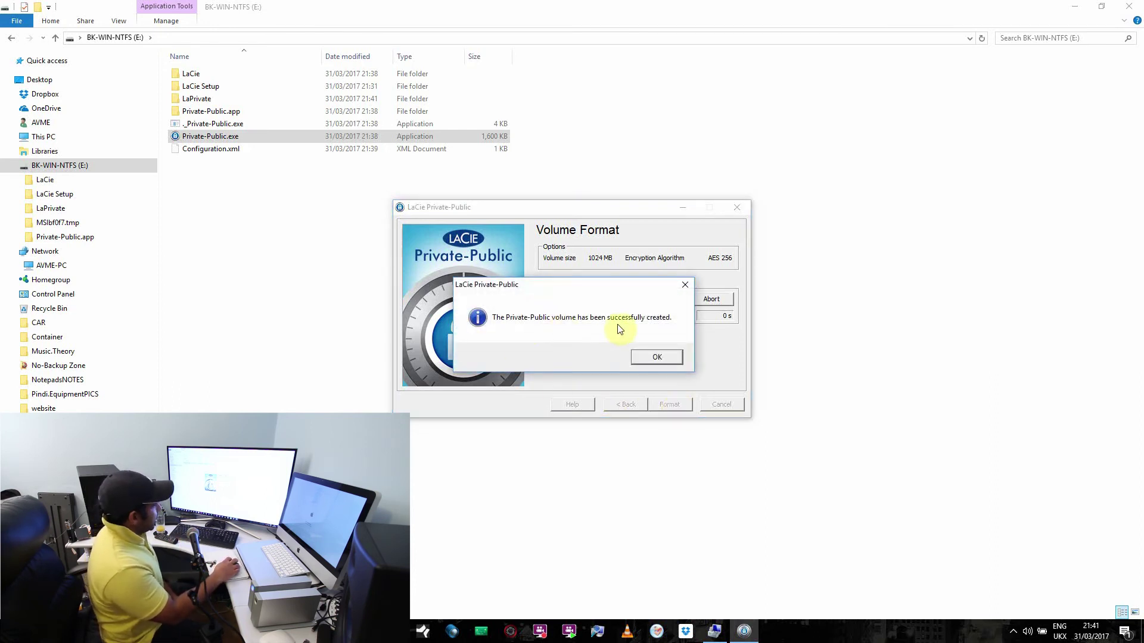
pyautogui.click(663, 358)
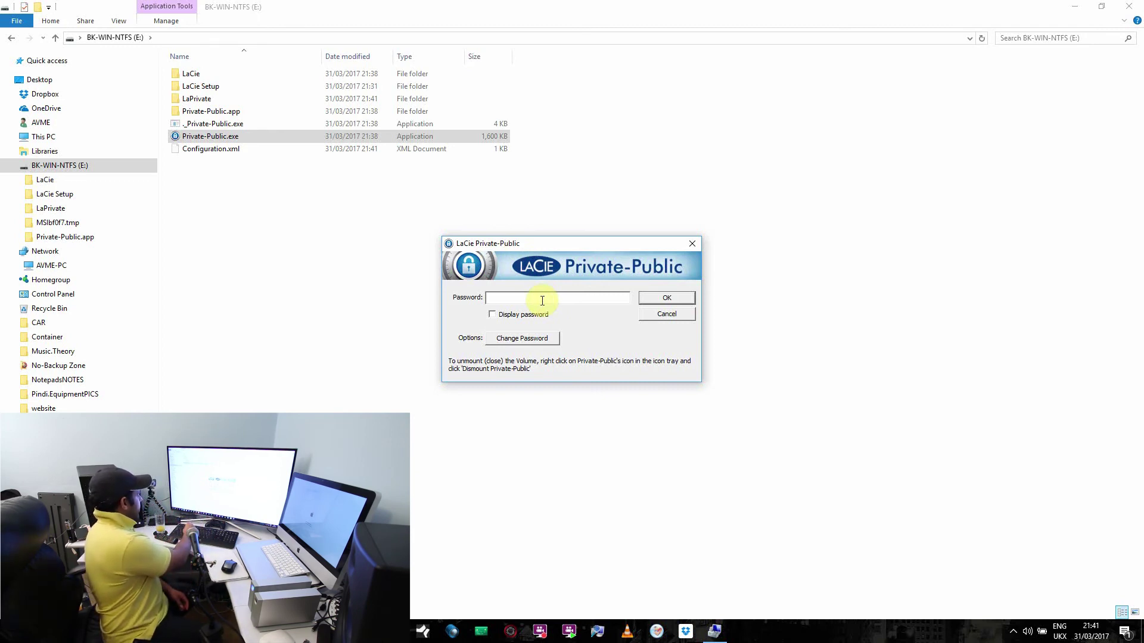
# Step: Enter the password to mount the private volume as la-private (F:)
pyautogui.write('***')
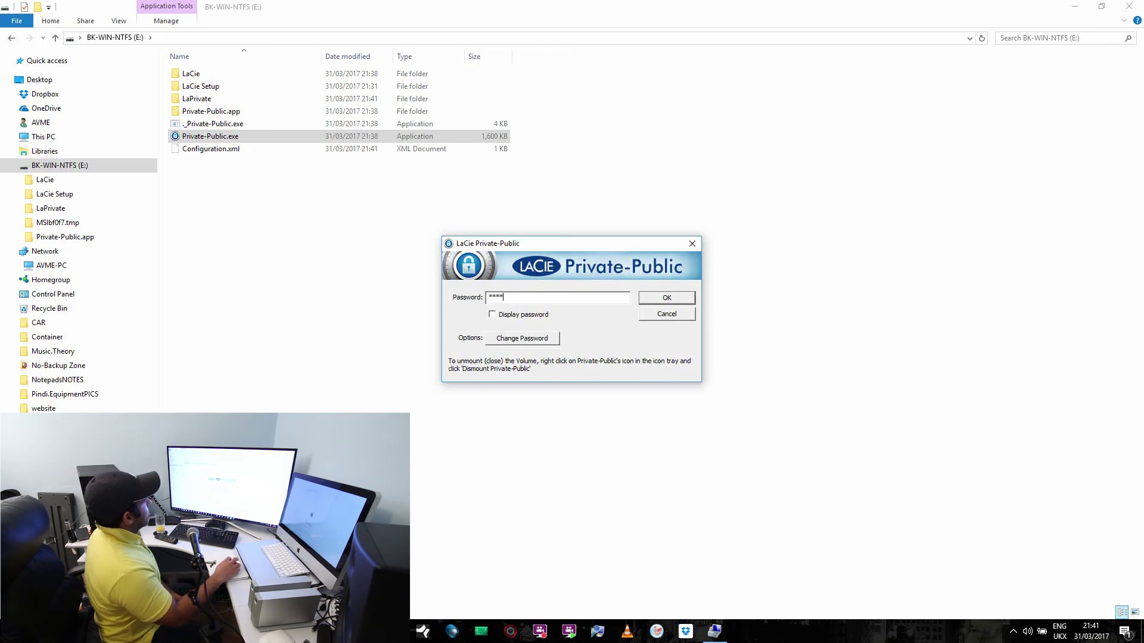
pyautogui.click(680, 299)
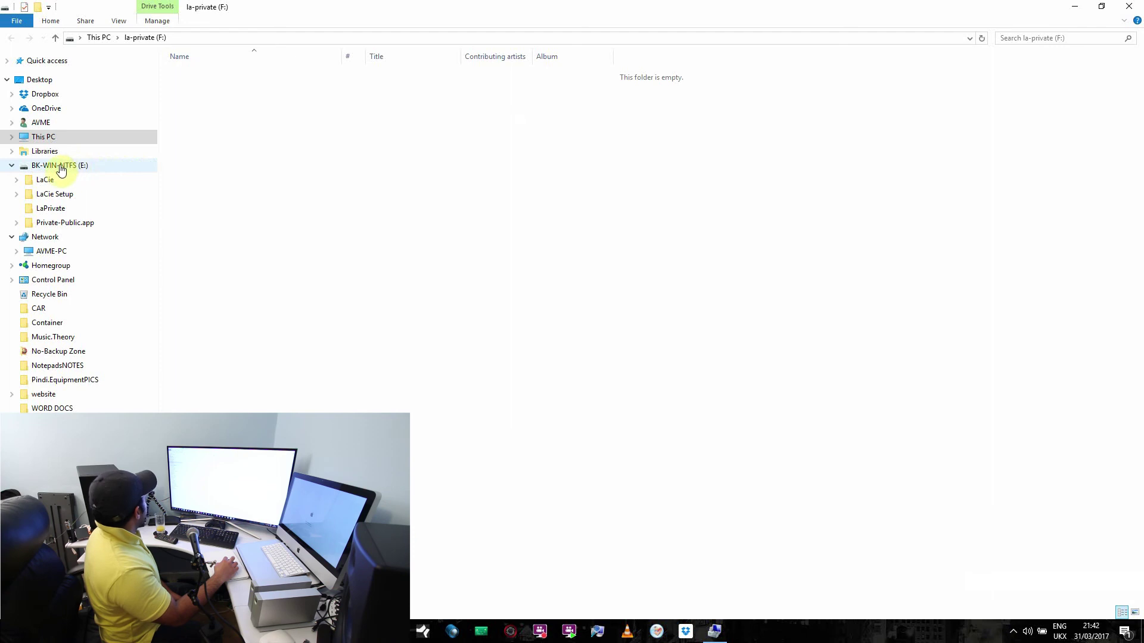
# Step: Open la-private (F:) from This PC to confirm it is empty, then return to the drive list
pyautogui.click(45, 137)
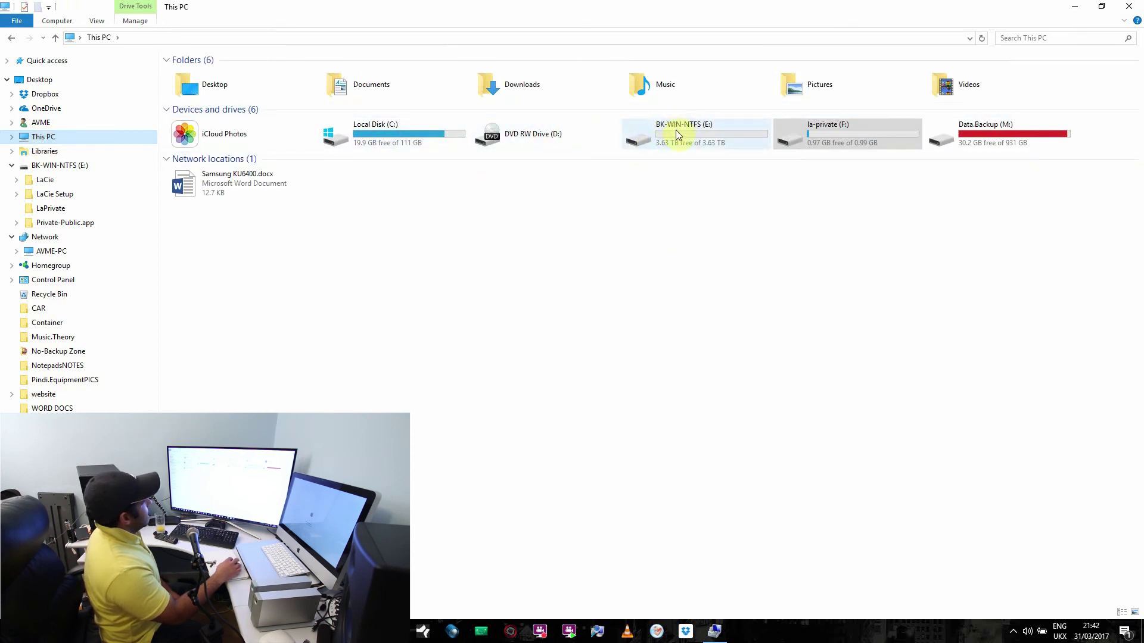
pyautogui.doubleClick(825, 134)
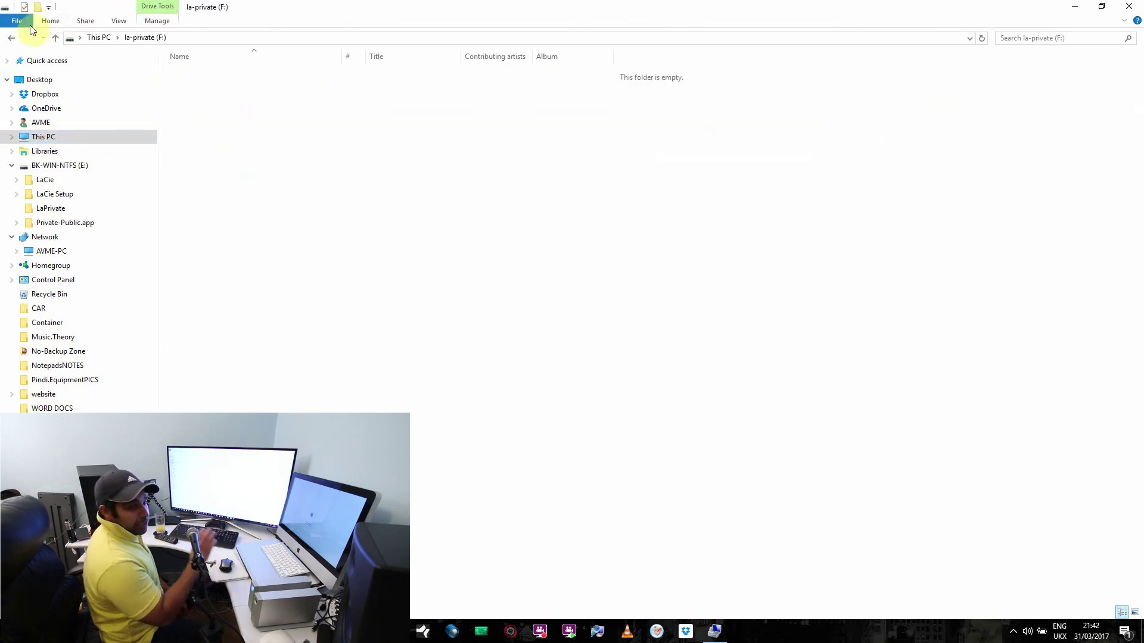
pyautogui.click(13, 38)
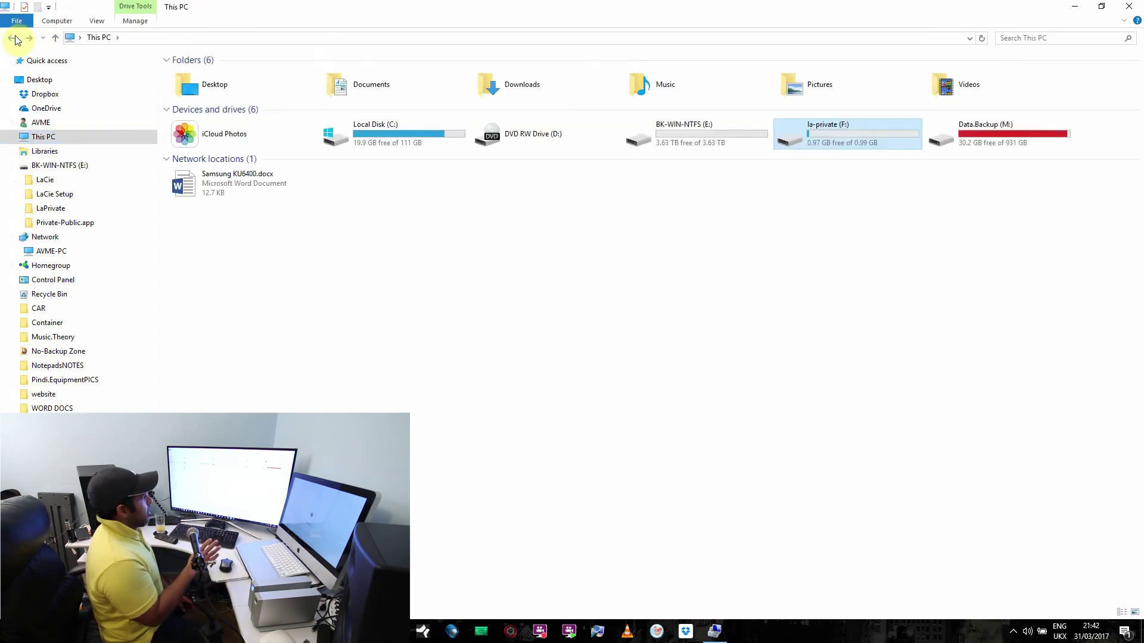